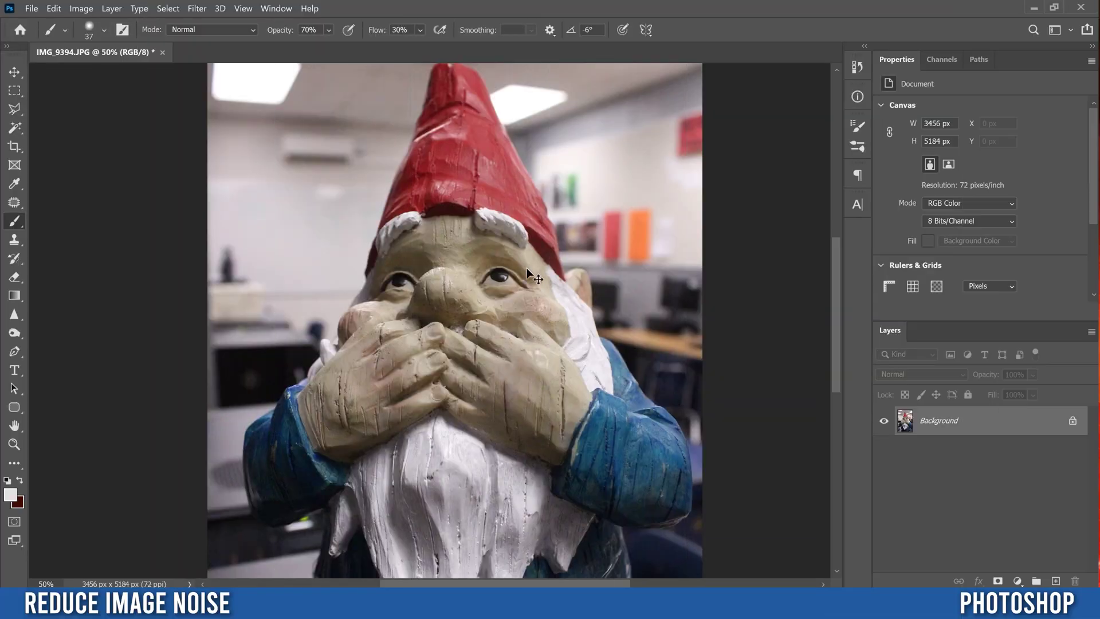
- Zoom the gnome photo to 200% and frame the red hat and eye to inspect the grain
key("ctrl+1")
scroll(511, 572, "right", 5)
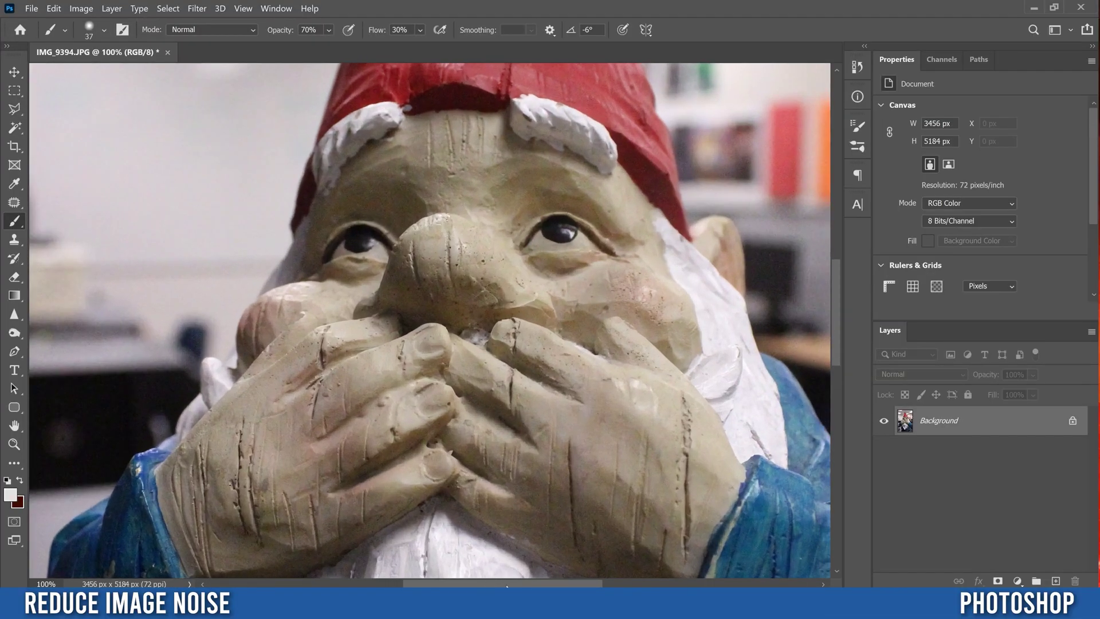
key("ctrl+plus")
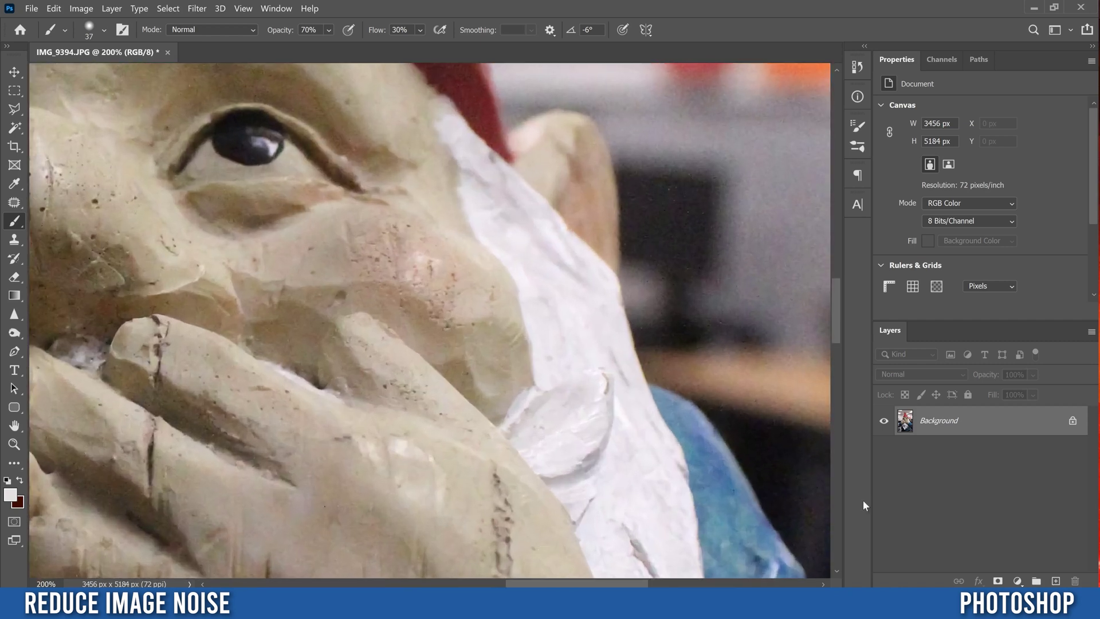
left_click_drag(836, 325, 835, 283)
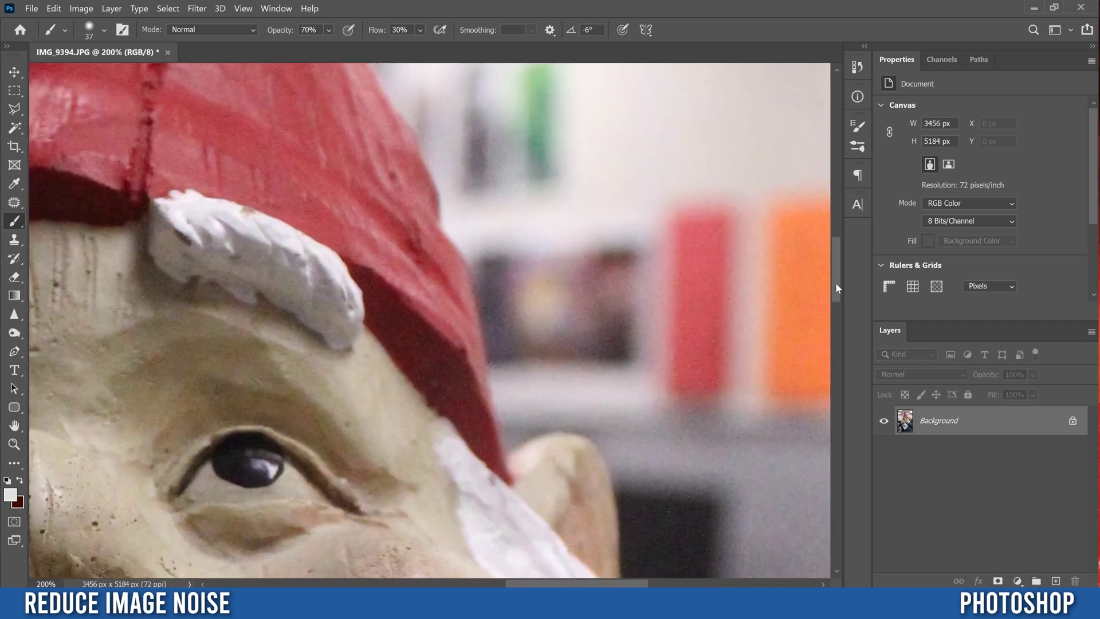
left_click_drag(514, 583, 534, 583)
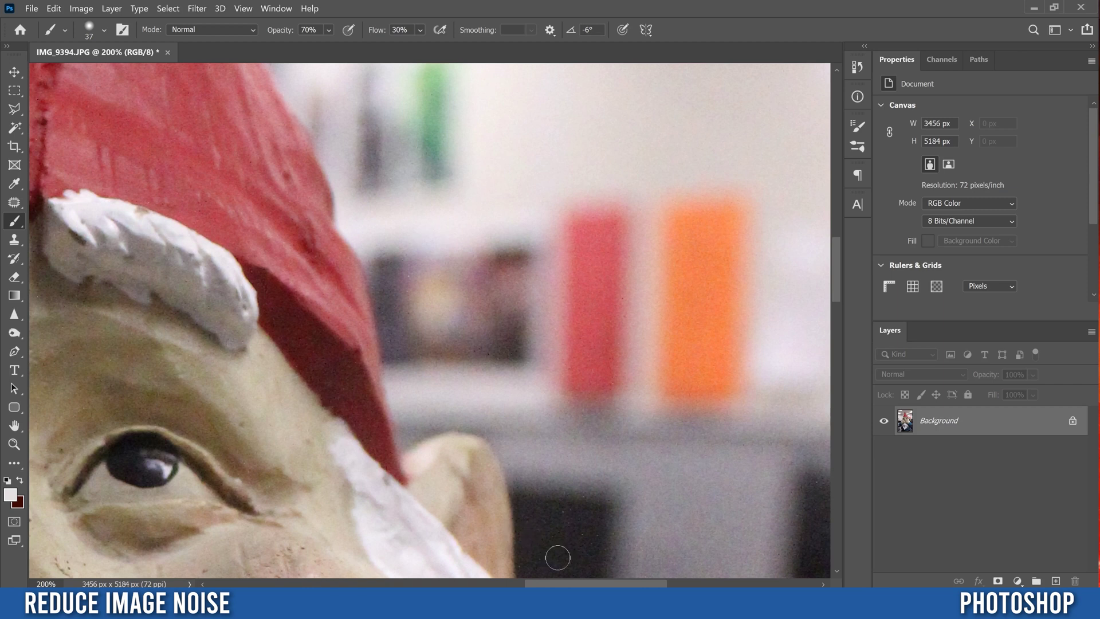
left_click_drag(553, 585, 543, 583)
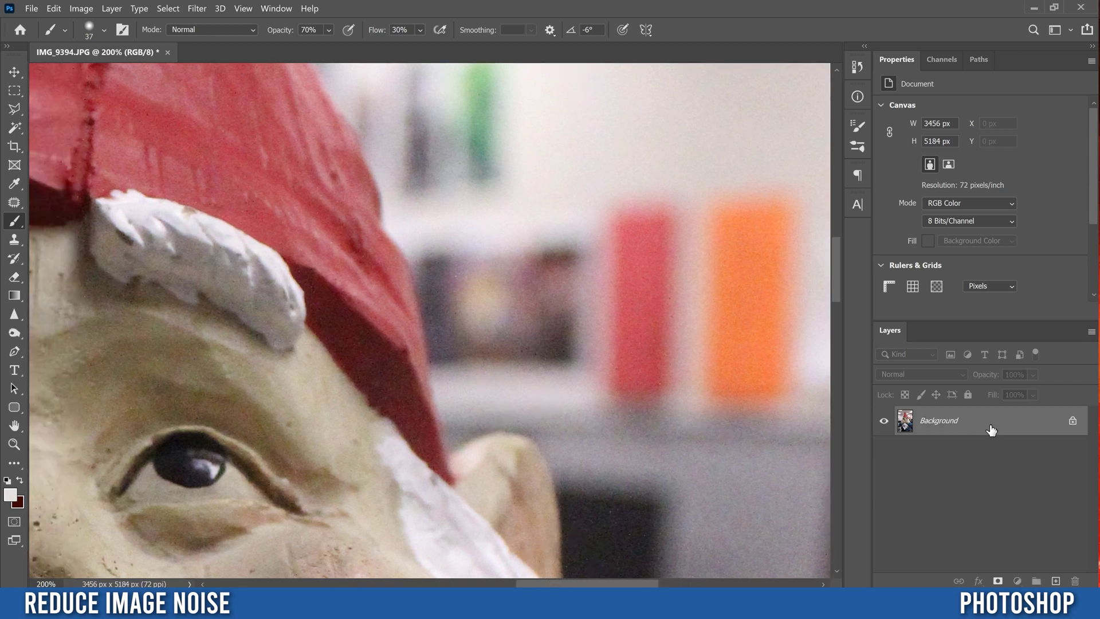
- Duplicate the Background as Layer 1 and convert it to a smart object
key("ctrl+j")
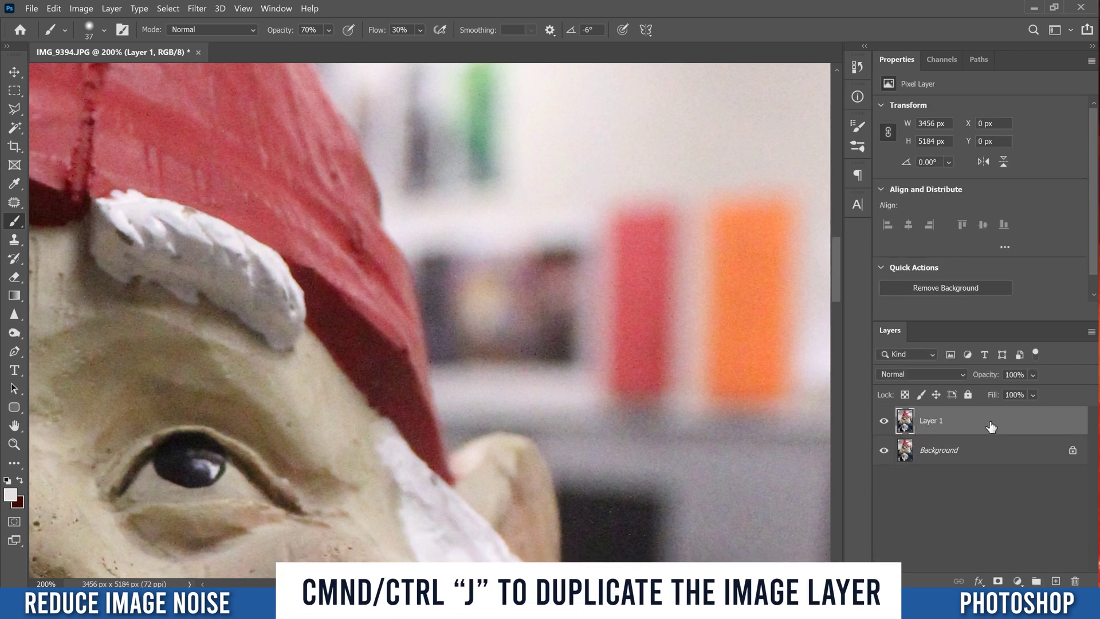
right_click(982, 420)
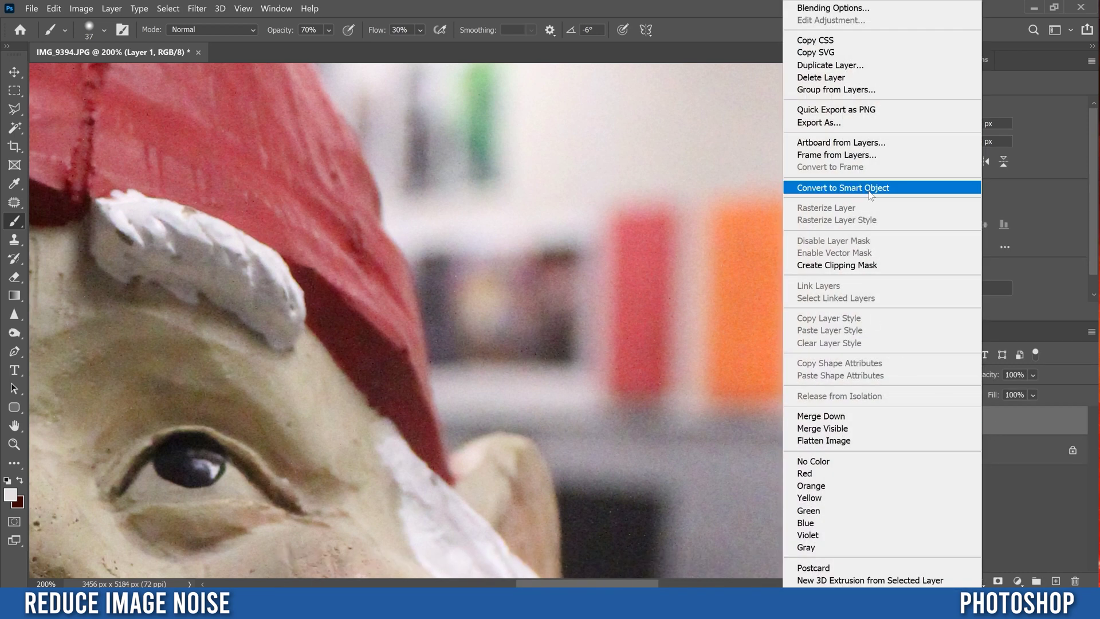
left_click(884, 189)
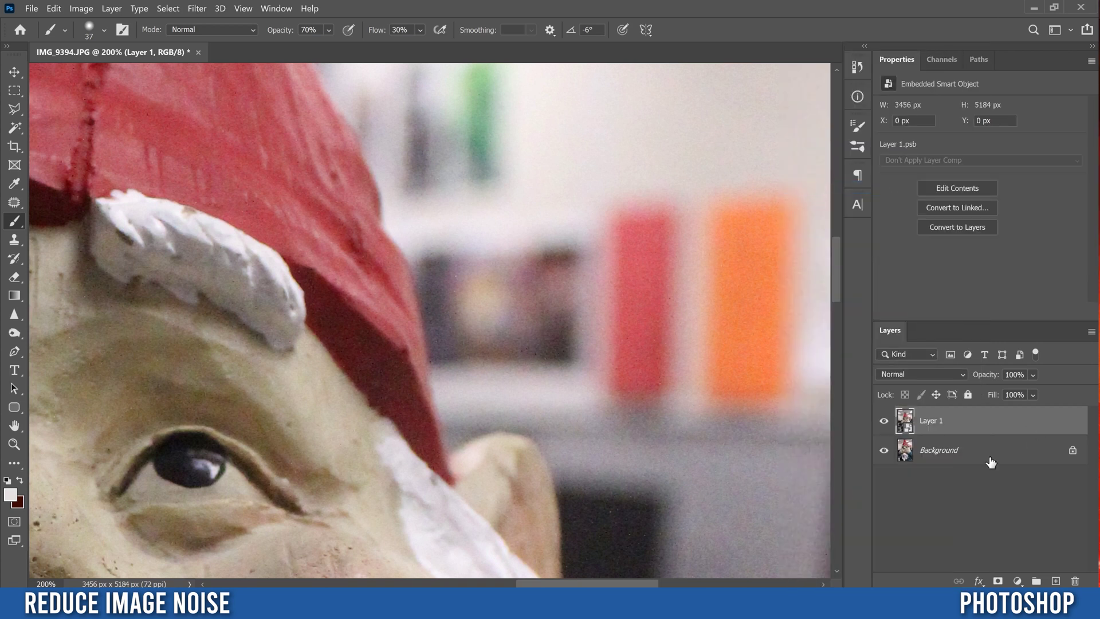
- Launch the Camera Raw Filter on Layer 1 from the Filter menu
left_click(197, 9)
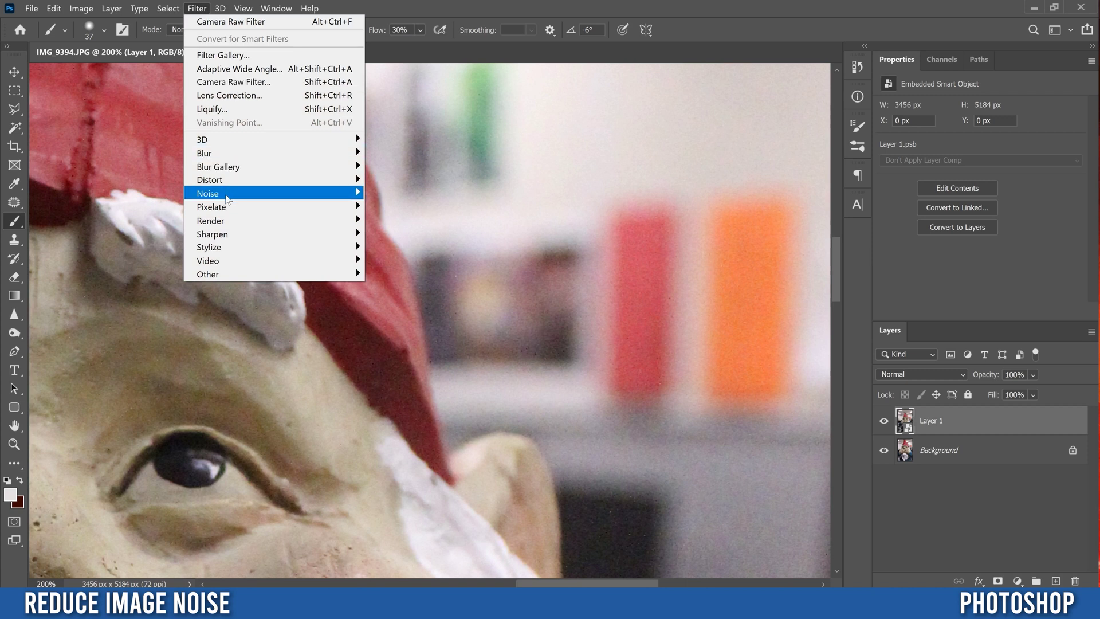
mouse_move(239, 199)
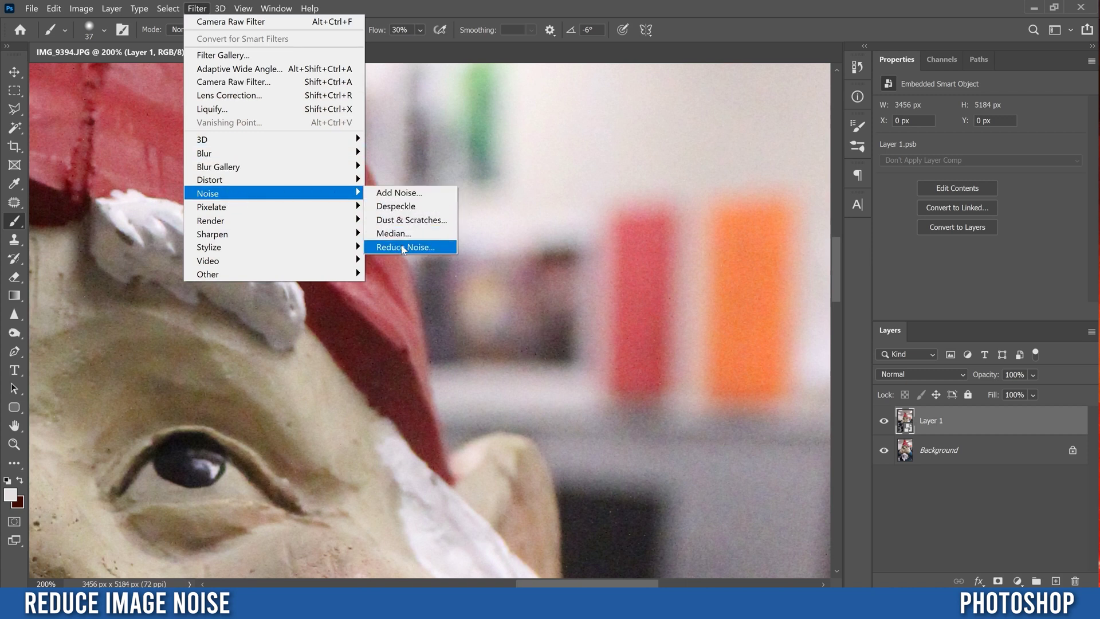
left_click(262, 84)
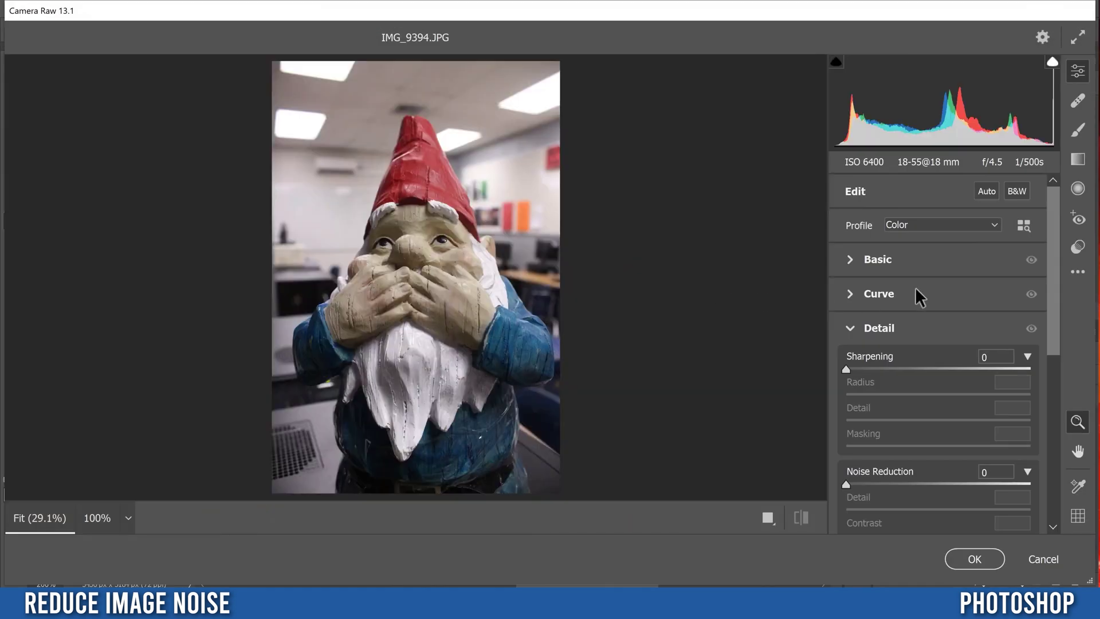
- Expand the Detail panel and set the Camera Raw preview zoom to 200%
left_click(850, 328)
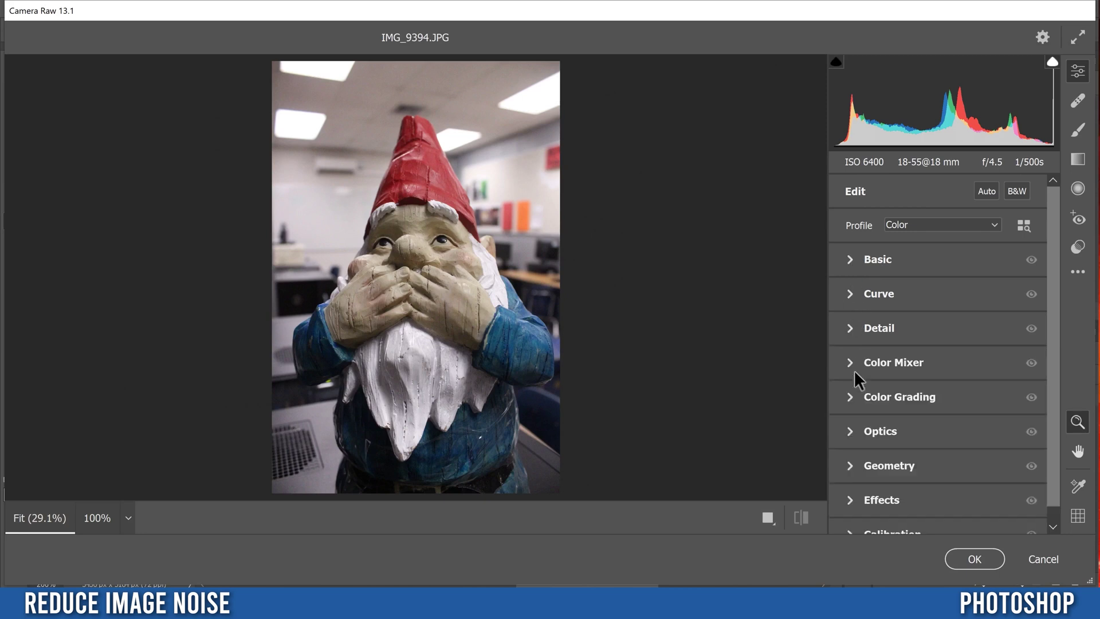
left_click(851, 328)
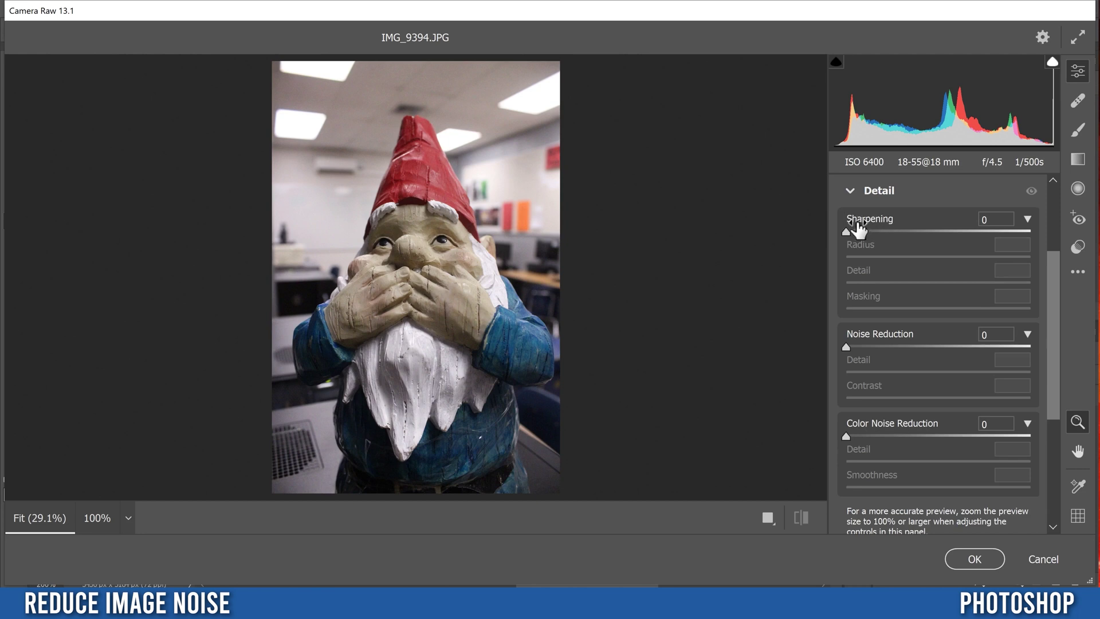
left_click(129, 518)
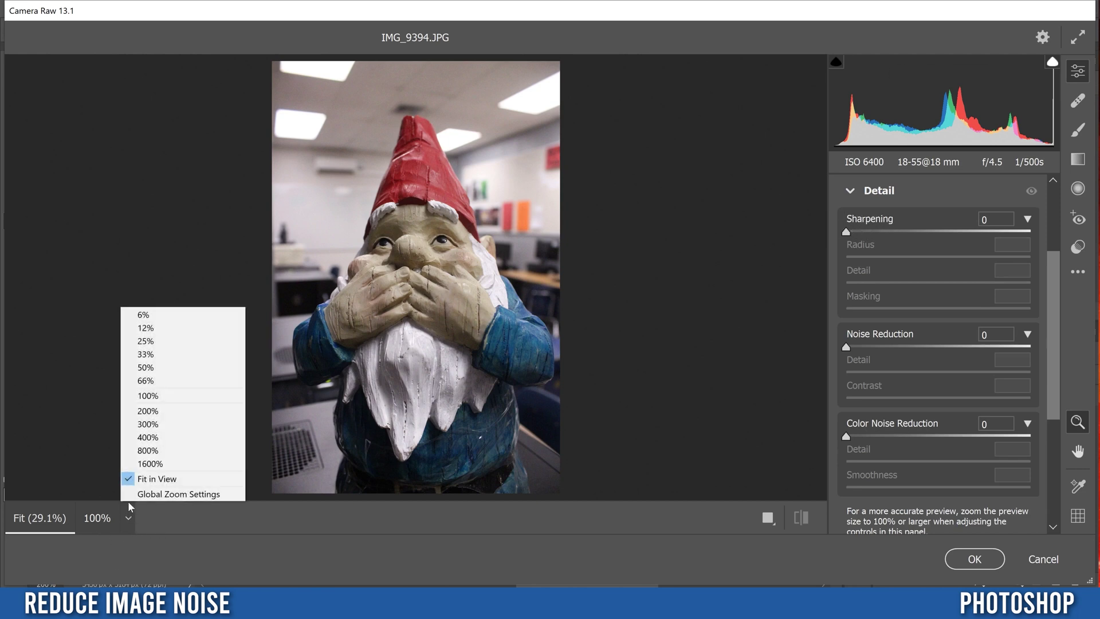
left_click(154, 412)
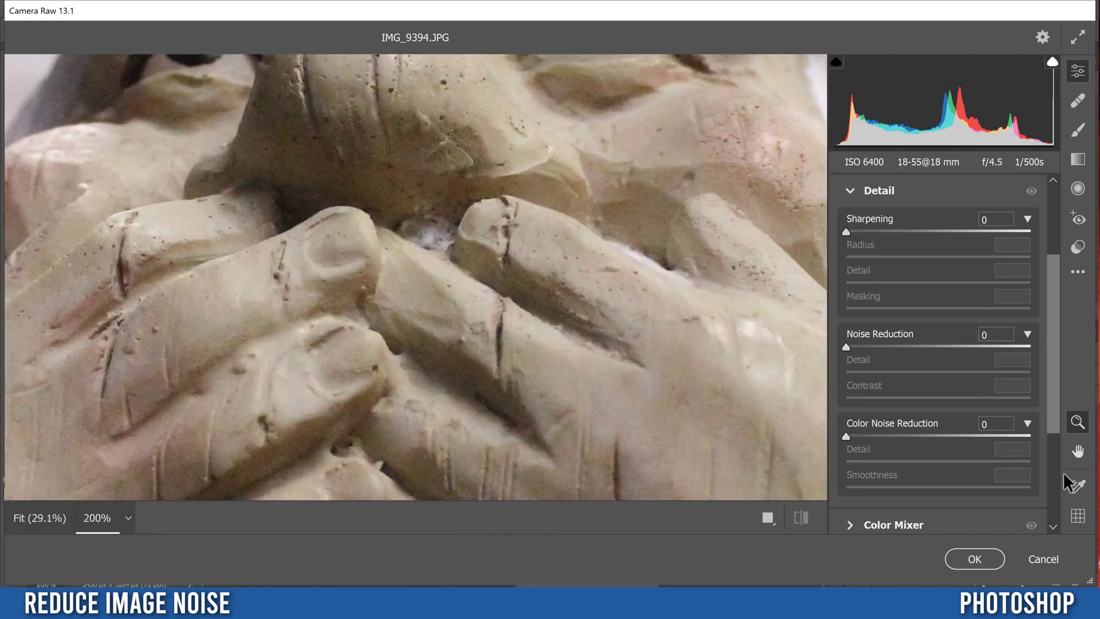
- Pan the preview to the eye and red hat, then test Sharpening at 150 and return it to 0
left_click(1078, 451)
left_click_drag(813, 287, 460, 472)
left_click_drag(660, 263, 522, 367)
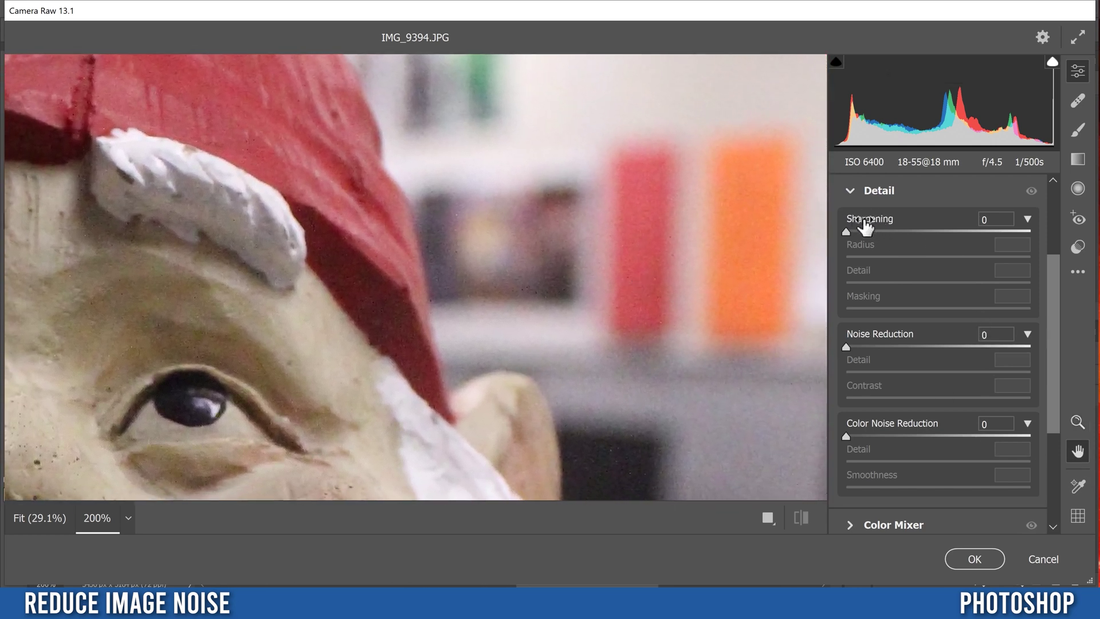
left_click_drag(846, 232, 1066, 232)
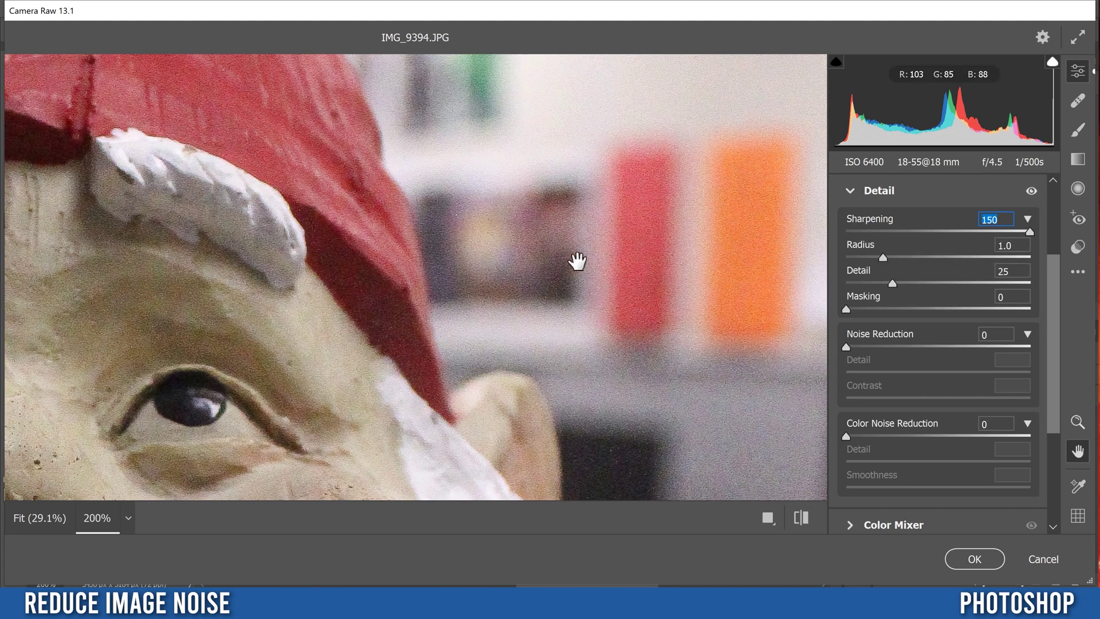
left_click_drag(1031, 231, 767, 217)
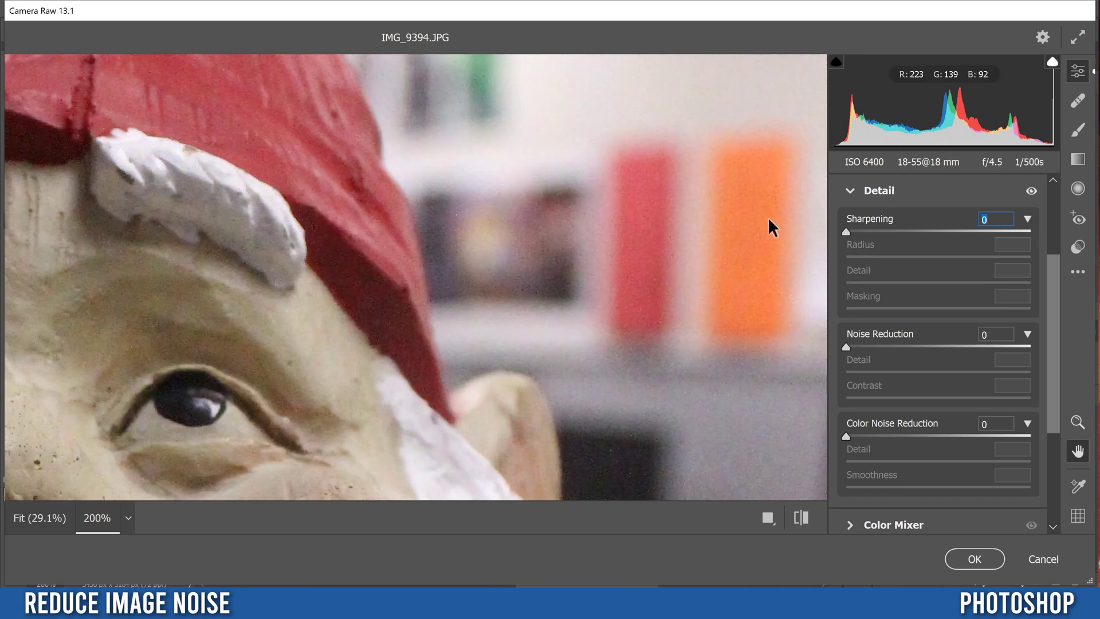
- Set luminance Noise Reduction to 80 after comparing higher and lower values
left_click_drag(1052, 261, 1051, 274)
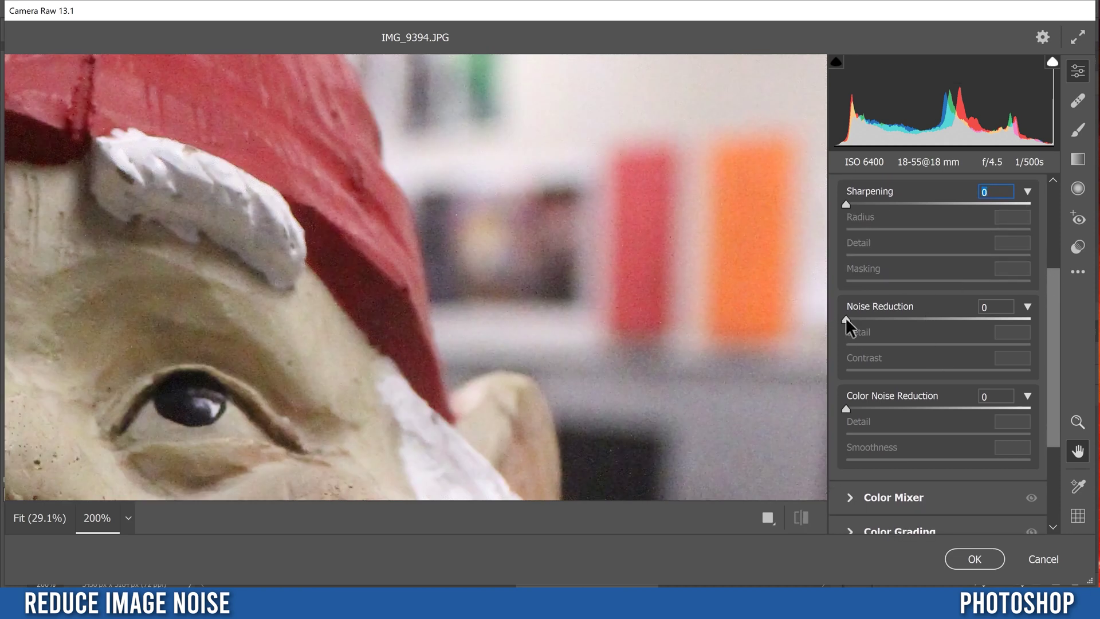
left_click_drag(845, 317, 1064, 315)
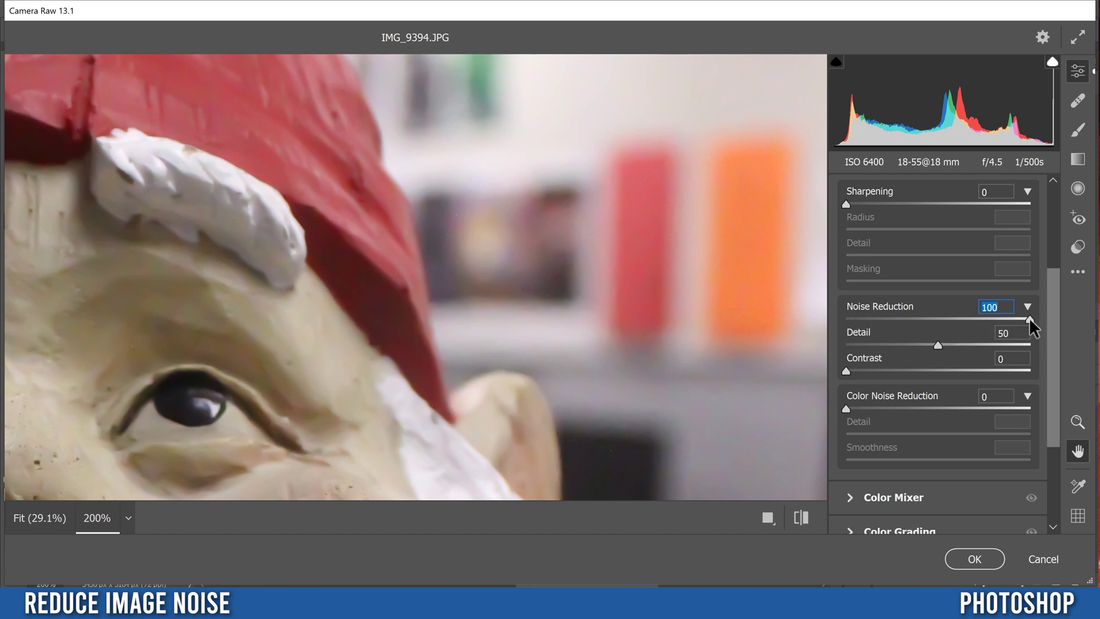
left_click_drag(1029, 317, 899, 322)
left_click_drag(1028, 317, 1003, 319)
- Compare noise reduction Detail at 0, then set it to 50
left_click(936, 342)
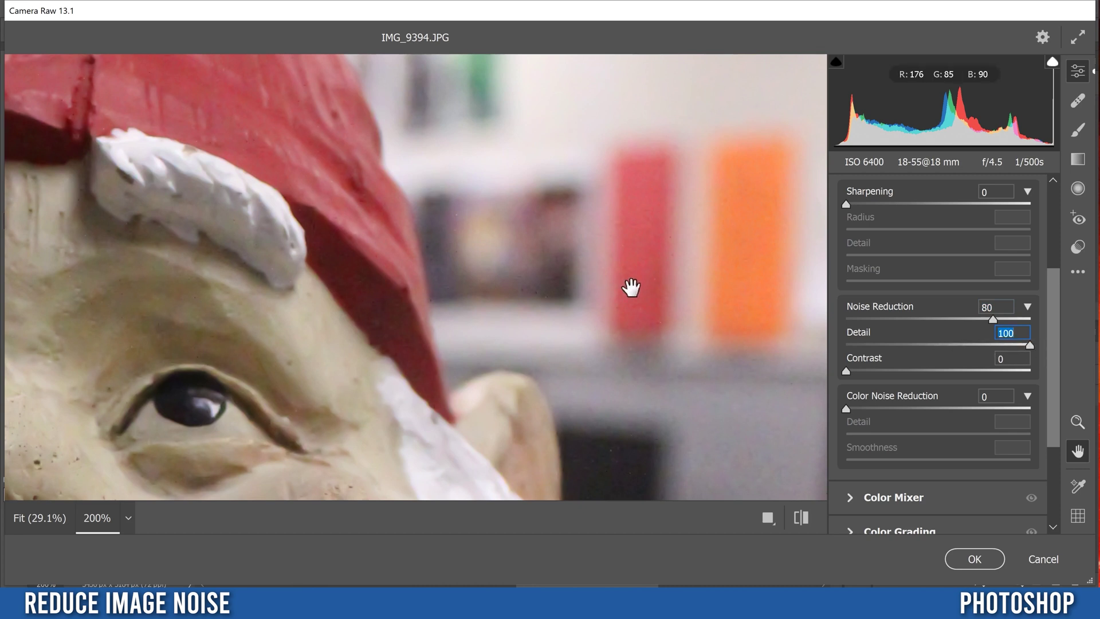
left_click_drag(1030, 345, 820, 345)
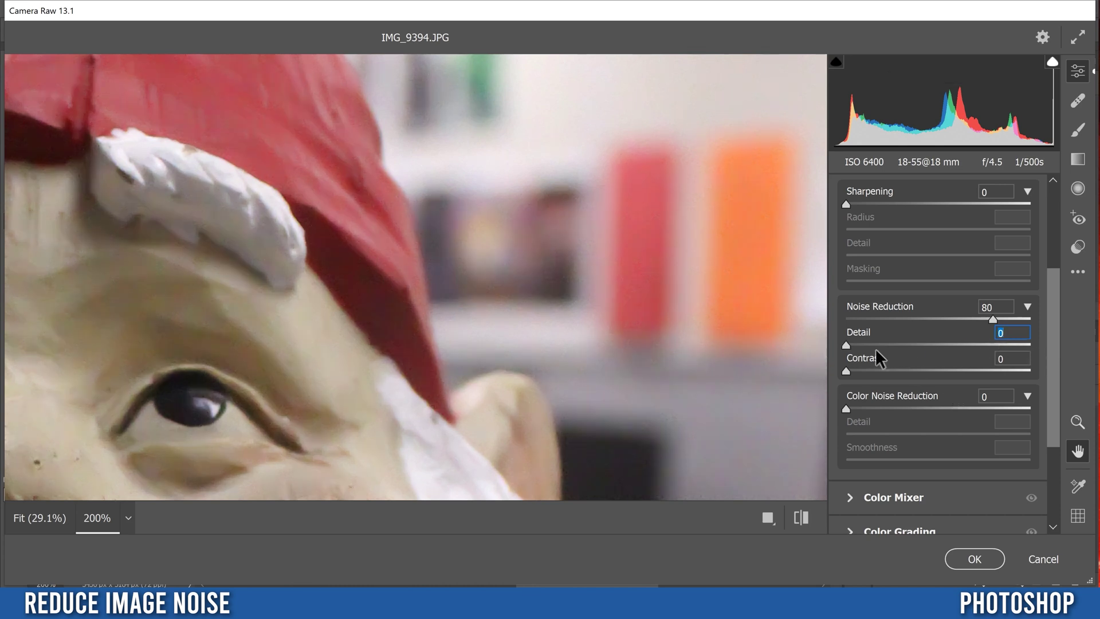
left_click_drag(847, 345, 940, 342)
- Settle noise reduction Contrast at 25 and bring the beard and background into view
left_click_drag(846, 370, 950, 369)
left_click_drag(1041, 370, 845, 371)
left_click_drag(981, 365, 892, 383)
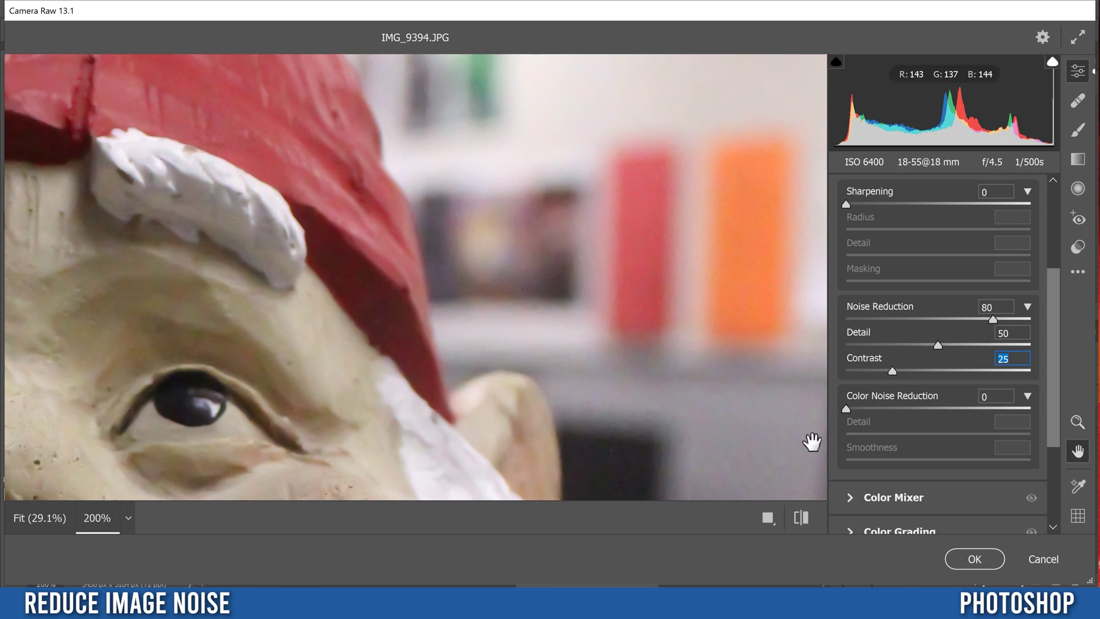
left_click_drag(700, 329, 533, 167)
left_click_drag(695, 361, 632, 297)
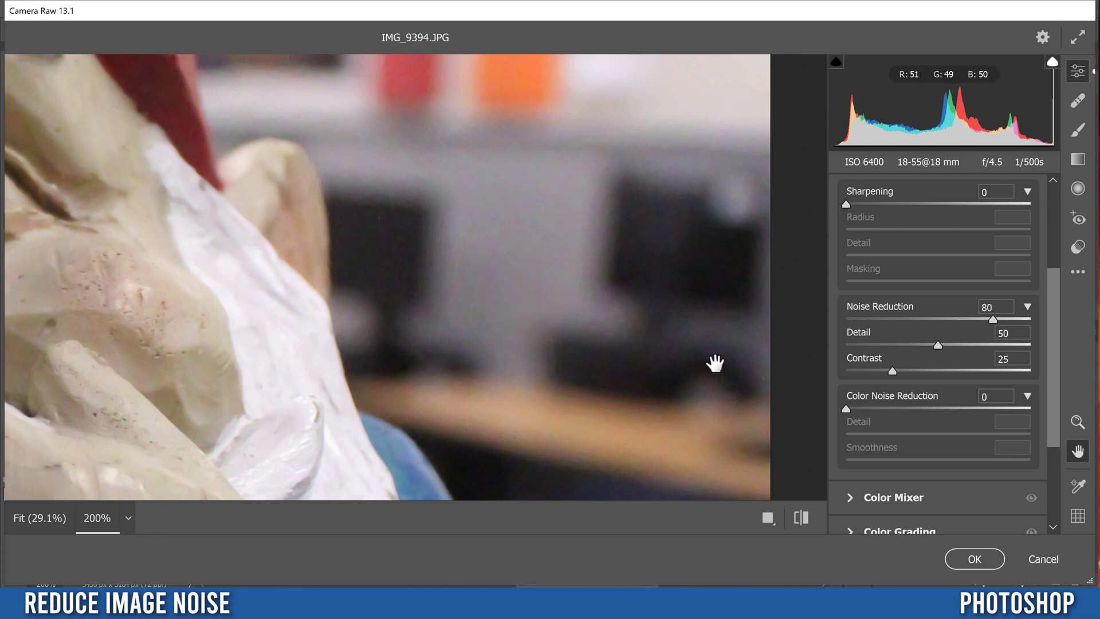
- Set Color Noise Reduction to 100 with Detail 50 and Smoothness 63, then apply the filter
mouse_move(845, 407)
left_mouse_down()
mouse_move(1047, 403)
mouse_move(860, 414)
left_mouse_up()
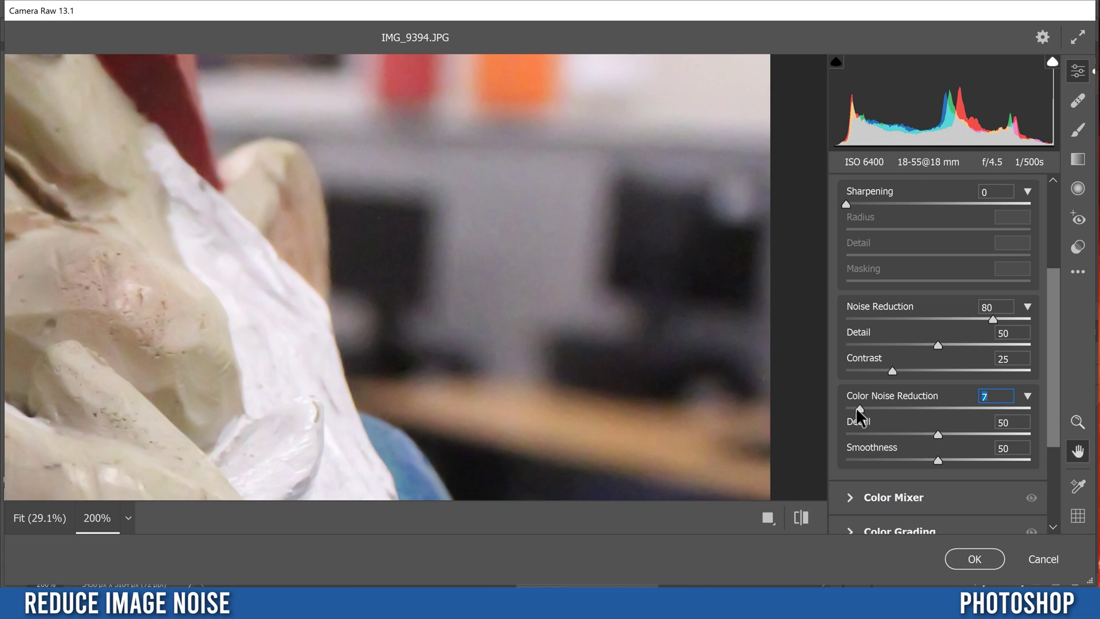
left_click_drag(857, 408, 1050, 403)
left_click_drag(852, 406, 895, 408)
left_click_drag(1002, 403, 1029, 403)
left_click_drag(936, 457, 956, 460)
left_click(963, 554)
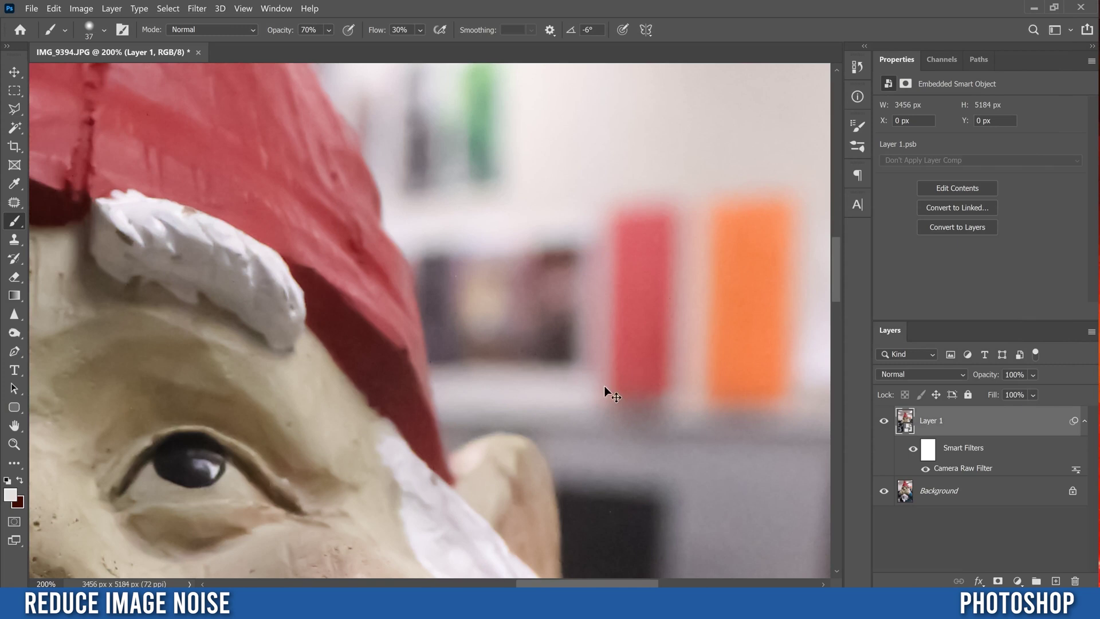
- At 100% zoom, toggle Layer 1's visibility to compare the filtered and original photo
key("ctrl+minus")
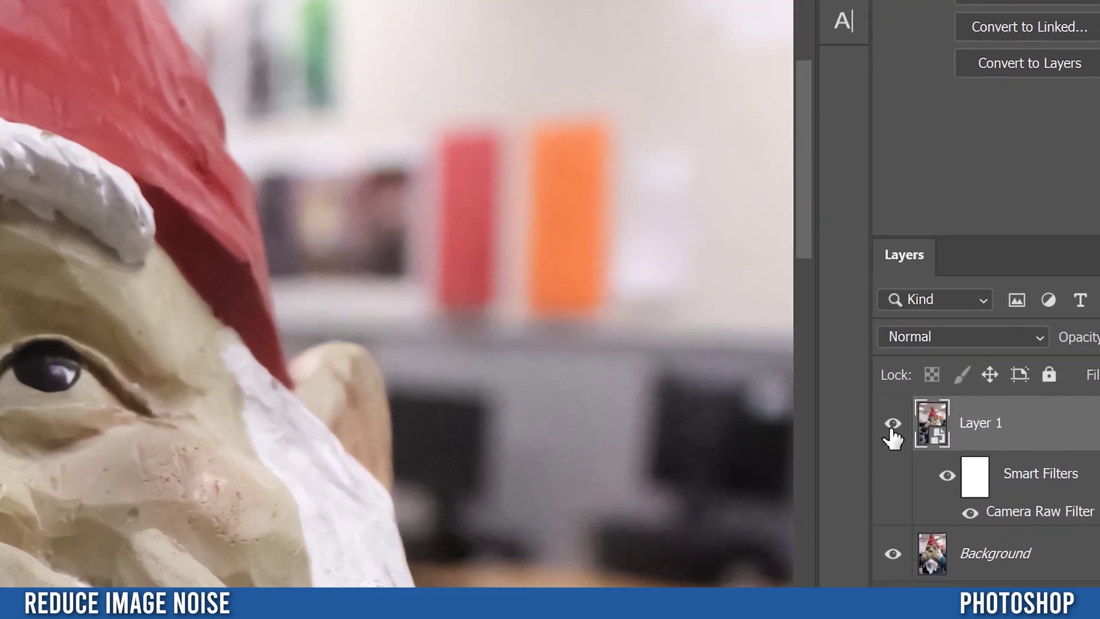
left_click(893, 425)
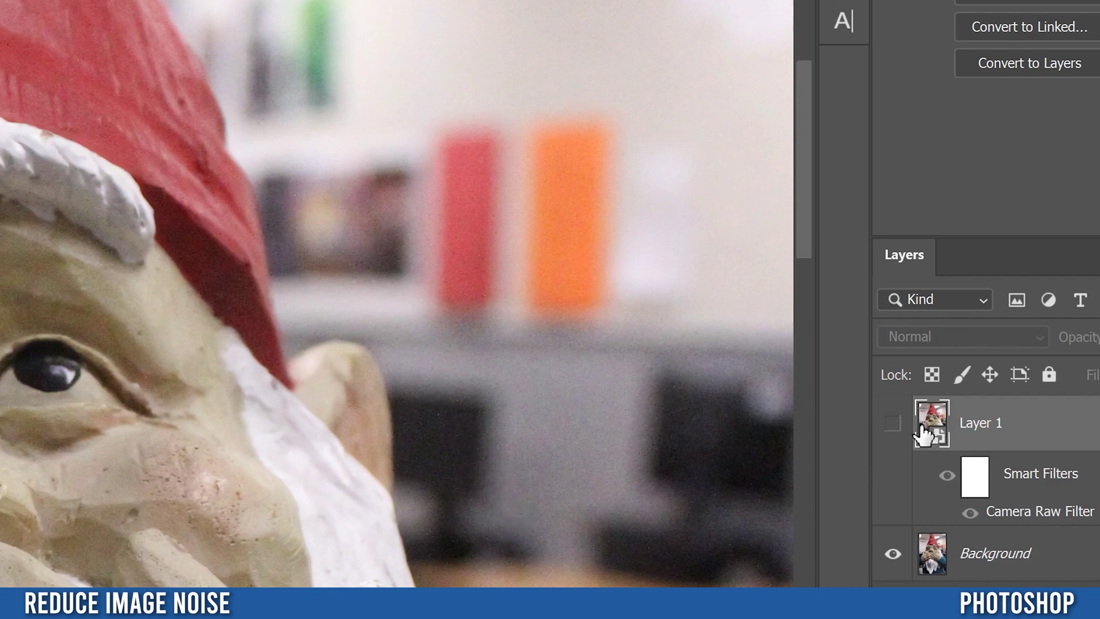
left_click(893, 424)
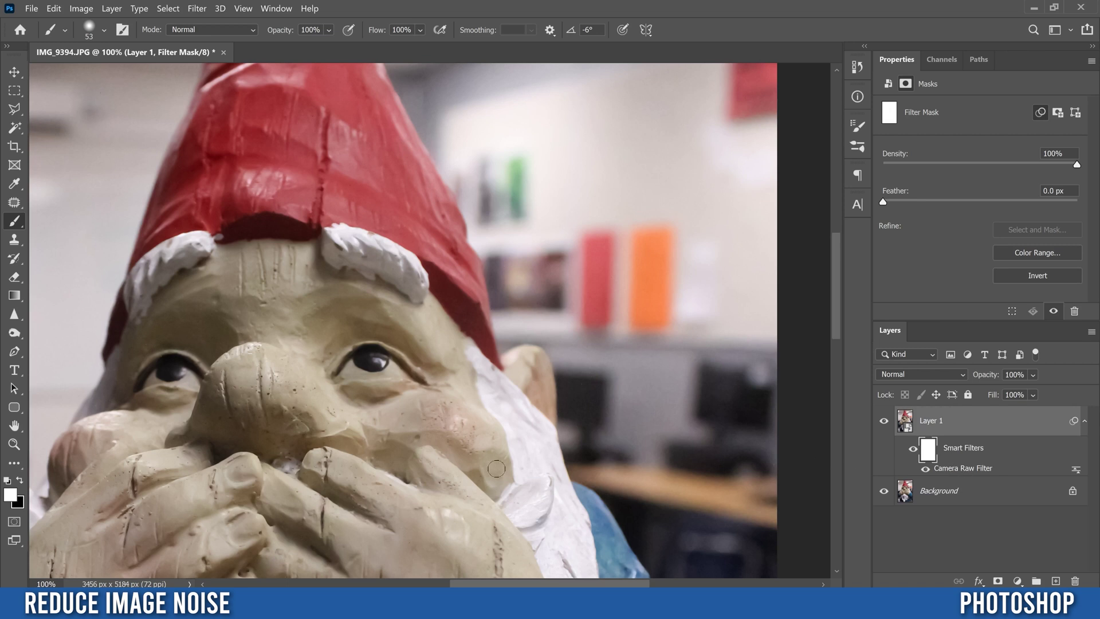
left_click(960, 469)
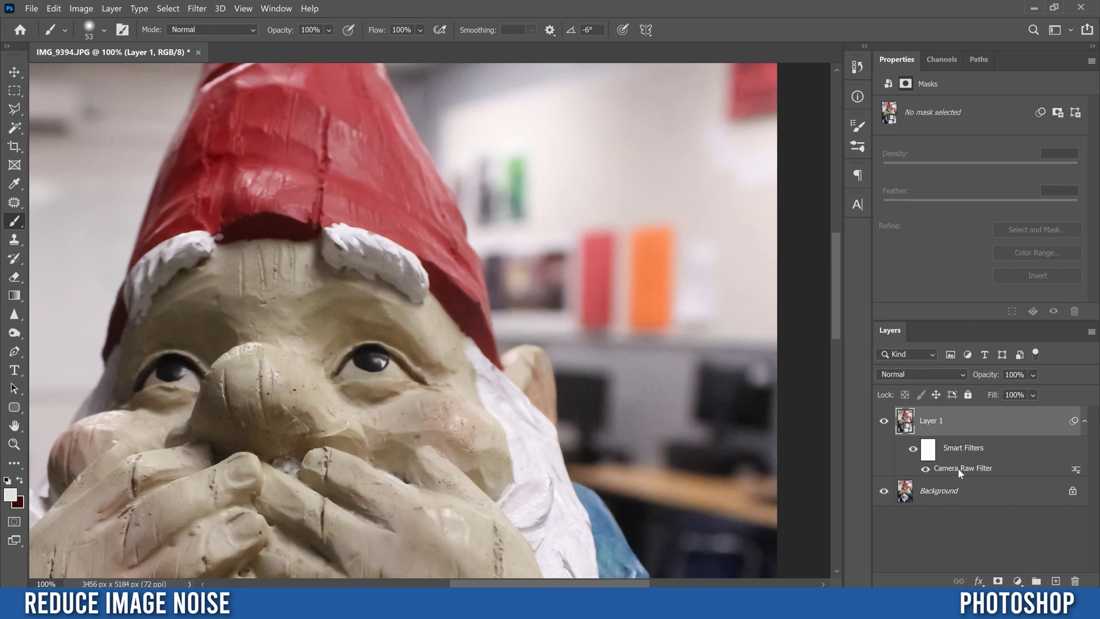
- Reopen the Camera Raw smart filter, raise Noise Reduction from 80 to 82, and apply
double_click(960, 469)
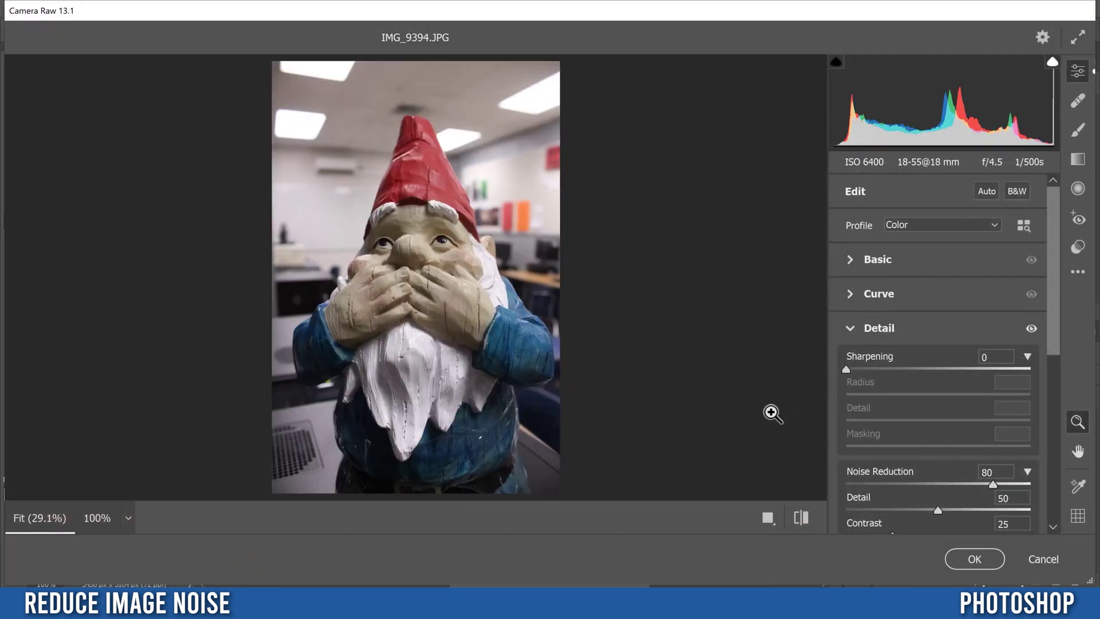
left_click_drag(1053, 320, 1053, 347)
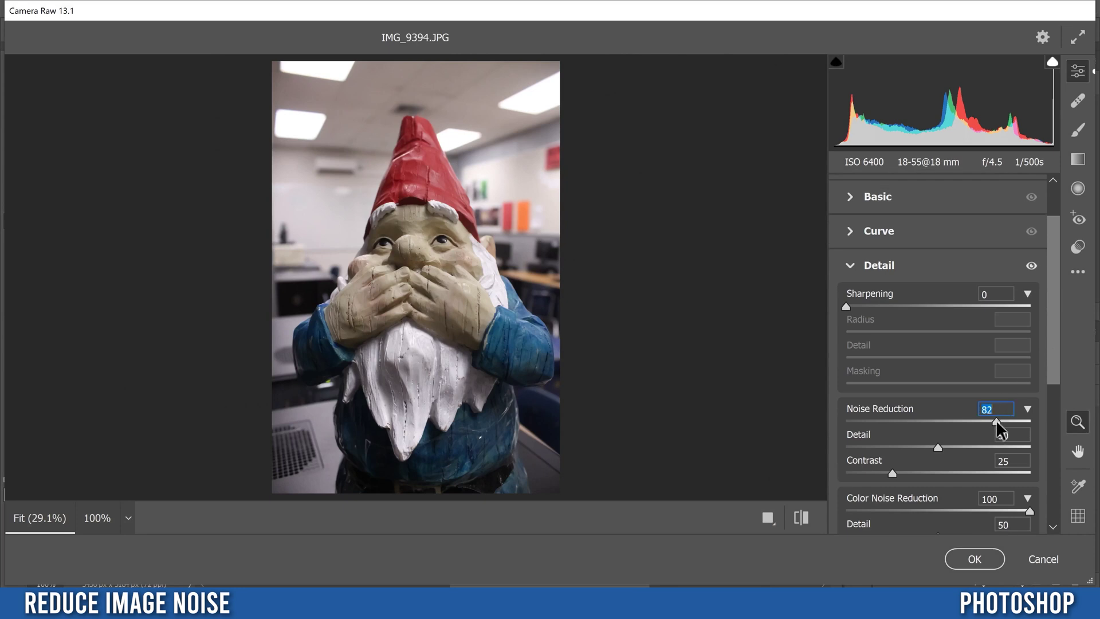
left_click(975, 556)
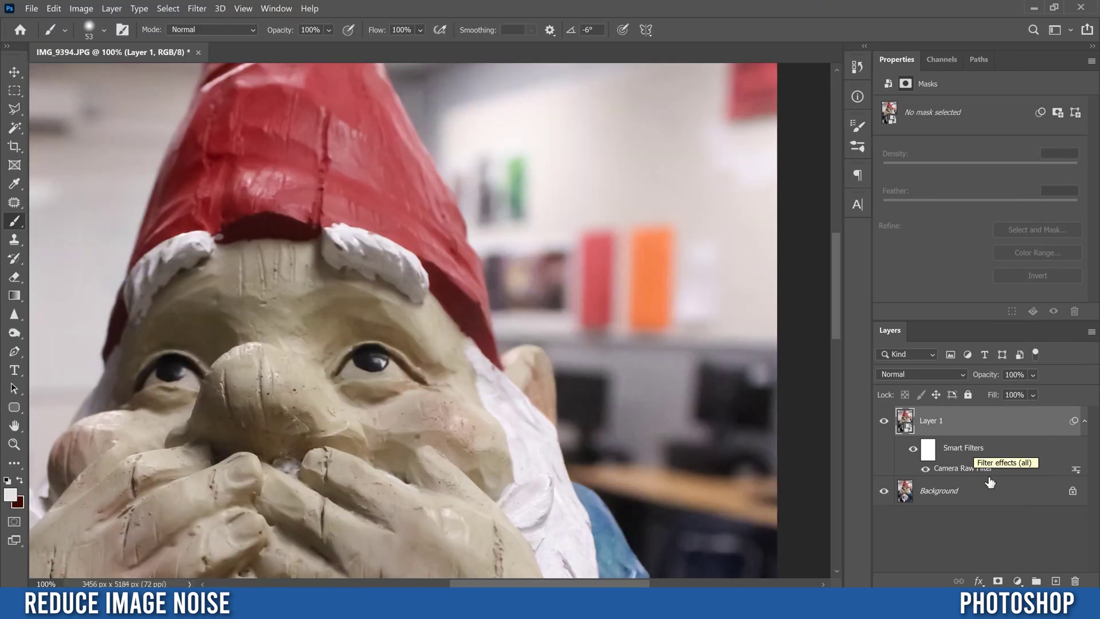
- Target the filter mask with black and a 47 px brush at 61% opacity, 31% flow
left_click(929, 452)
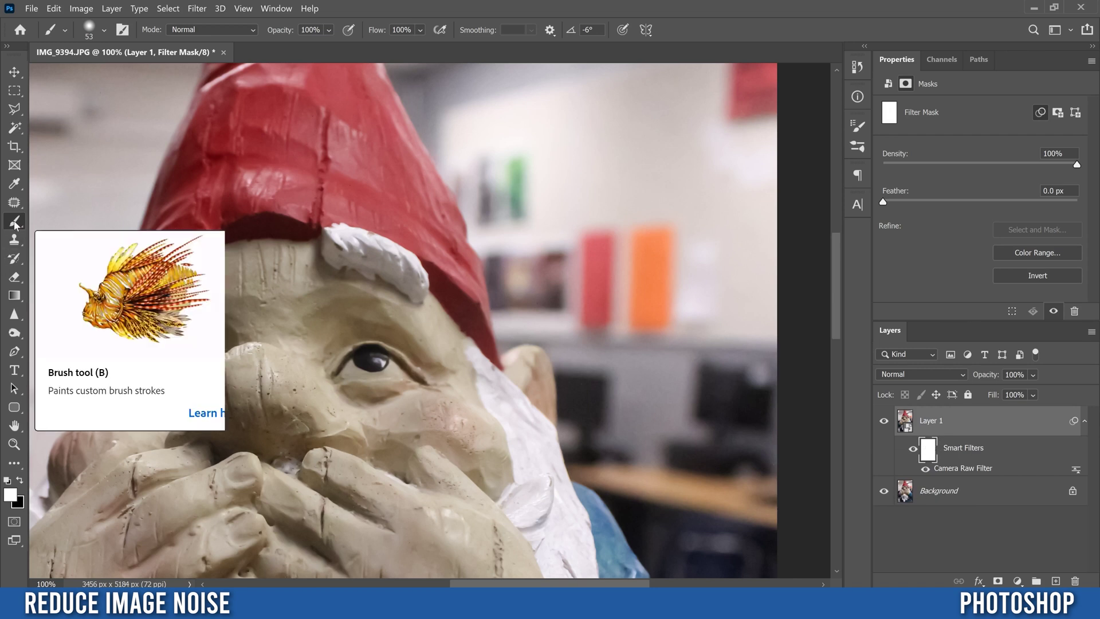
left_click(19, 480)
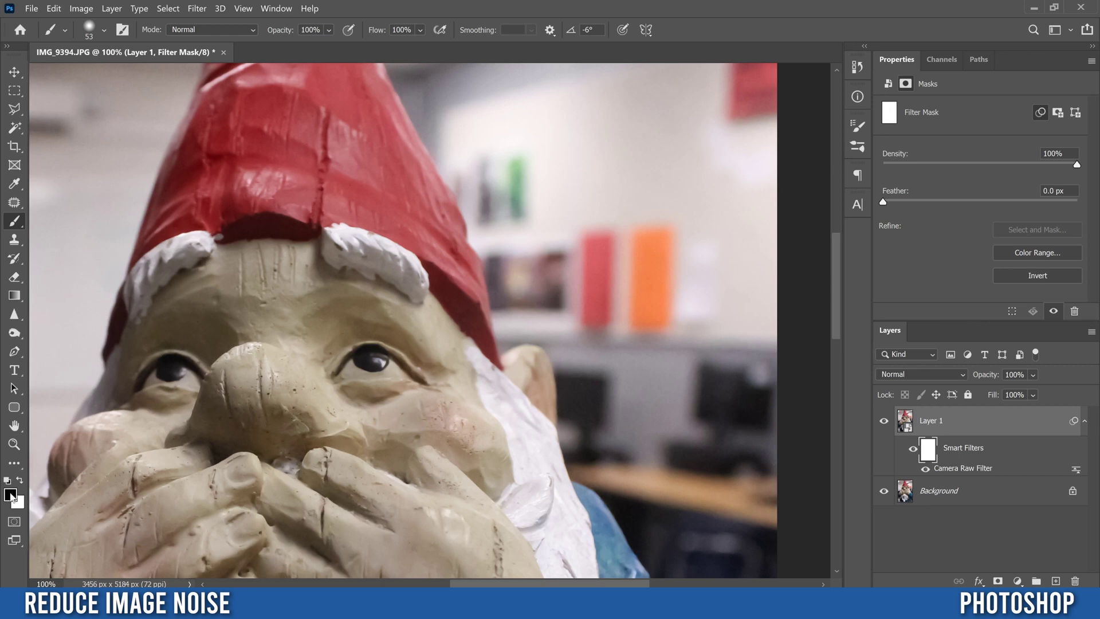
left_click(329, 31)
left_click_drag(369, 46, 348, 47)
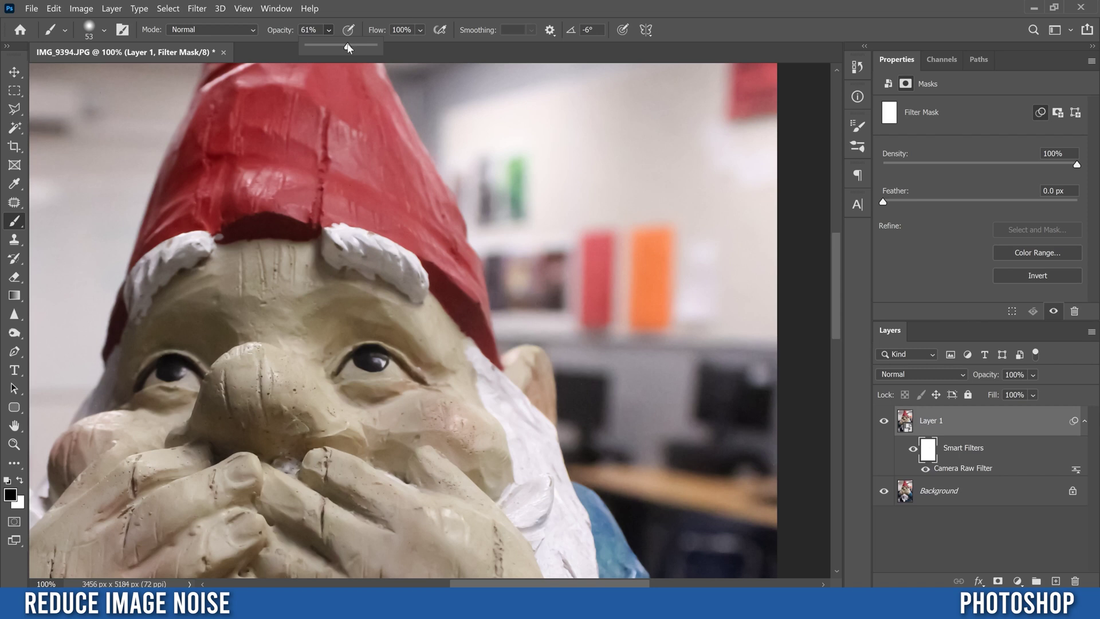
left_click(420, 29)
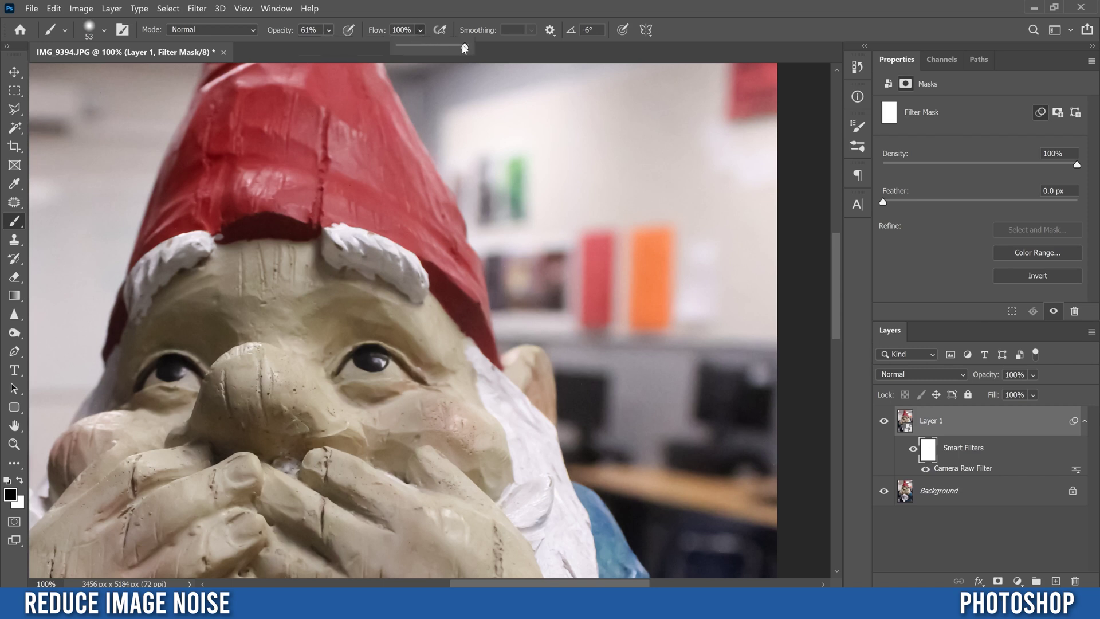
left_click_drag(464, 48, 420, 46)
left_click(104, 30)
left_click_drag(110, 75, 106, 75)
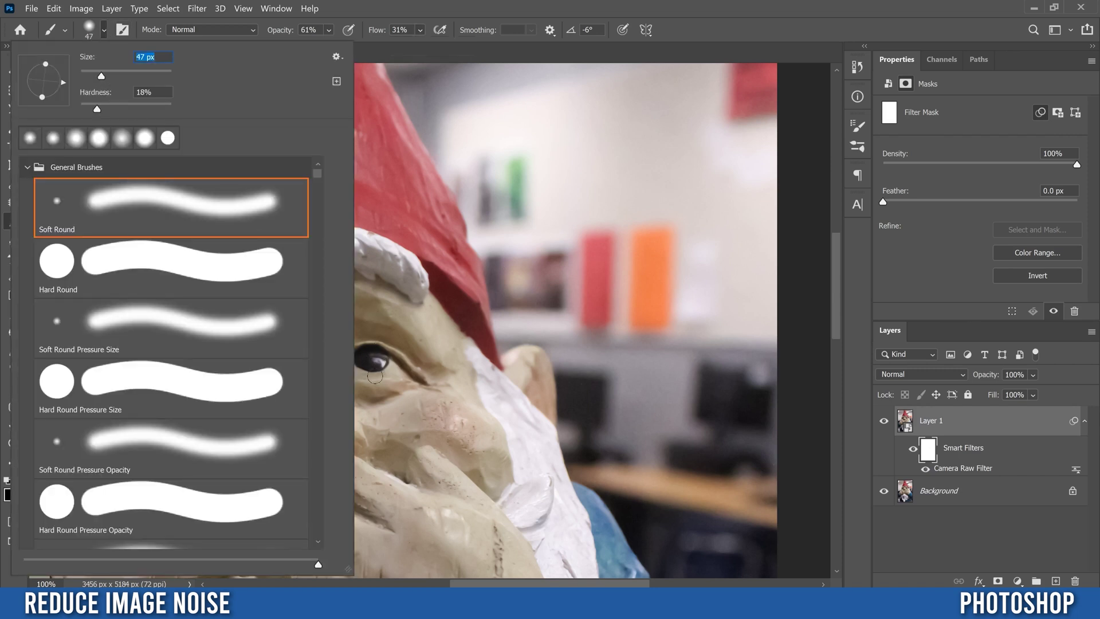
- Soften the brush to 13% hardness and, at 200%, paint black over the right eye on the mask
left_click_drag(97, 110, 92, 109)
key("Return")
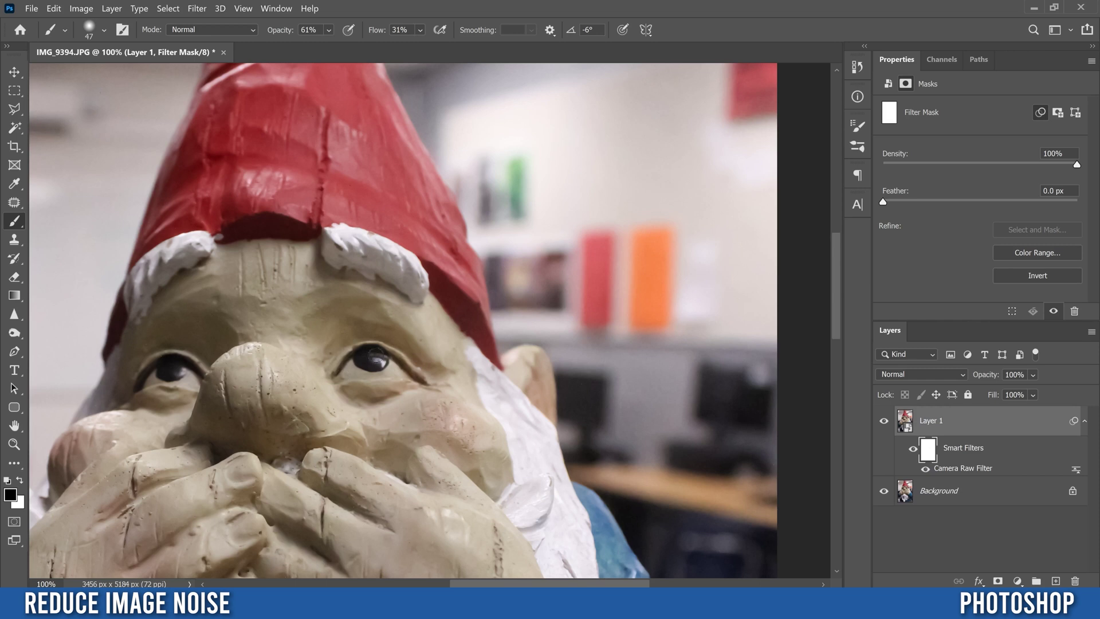
key("ctrl+plus")
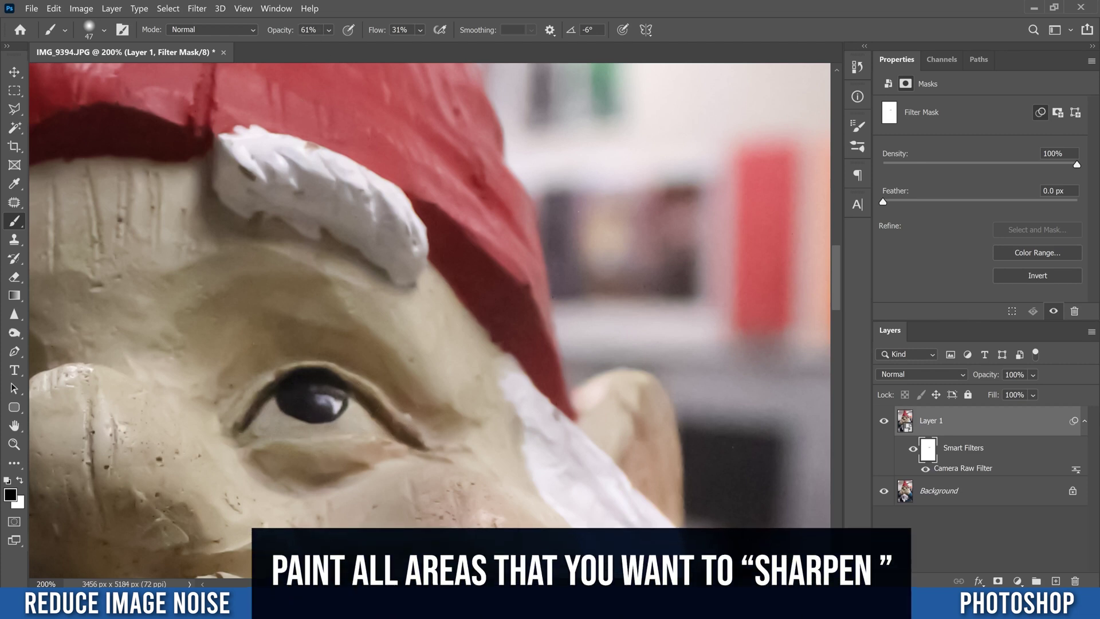
mouse_move(365, 427)
left_mouse_down()
mouse_move(347, 442)
mouse_move(267, 402)
mouse_move(294, 405)
left_mouse_up()
mouse_move(344, 369)
left_mouse_down()
mouse_move(401, 443)
mouse_move(287, 428)
mouse_move(363, 420)
mouse_move(344, 400)
mouse_move(329, 423)
mouse_move(376, 470)
left_mouse_up()
- Paint black over the left eye's lids on the mask, then zoom out to the whole gnome
scroll(223, 429, "left", 10)
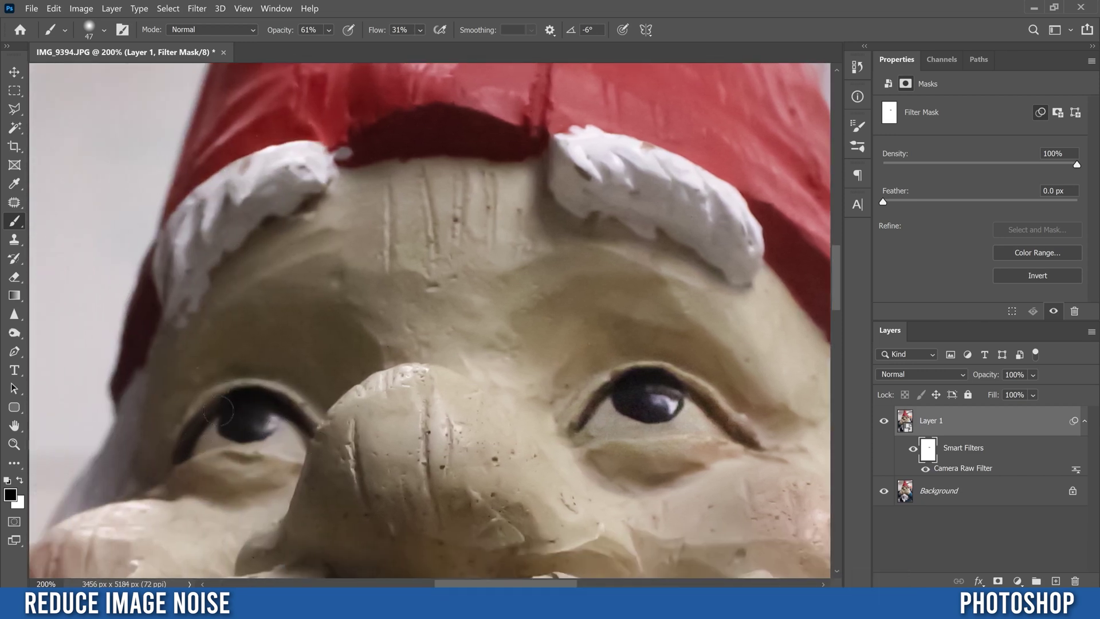
left_click_drag(219, 410, 183, 452)
mouse_move(218, 395)
left_mouse_down()
mouse_move(301, 406)
mouse_move(312, 420)
mouse_move(291, 463)
mouse_move(294, 438)
mouse_move(199, 461)
mouse_move(285, 455)
mouse_move(233, 460)
mouse_move(276, 435)
mouse_move(293, 440)
mouse_move(215, 420)
mouse_move(260, 428)
mouse_move(252, 419)
mouse_move(291, 446)
mouse_move(234, 446)
mouse_move(292, 449)
mouse_move(194, 456)
left_mouse_up()
left_click_drag(259, 443, 270, 442)
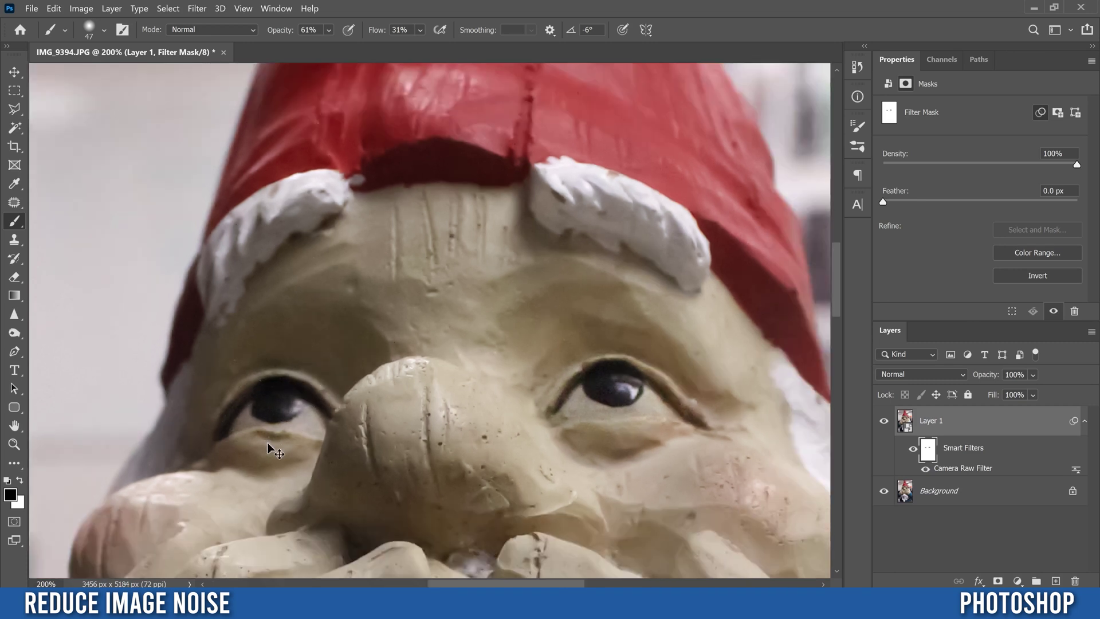
key("ctrl+minus")
key("ctrl+minus")
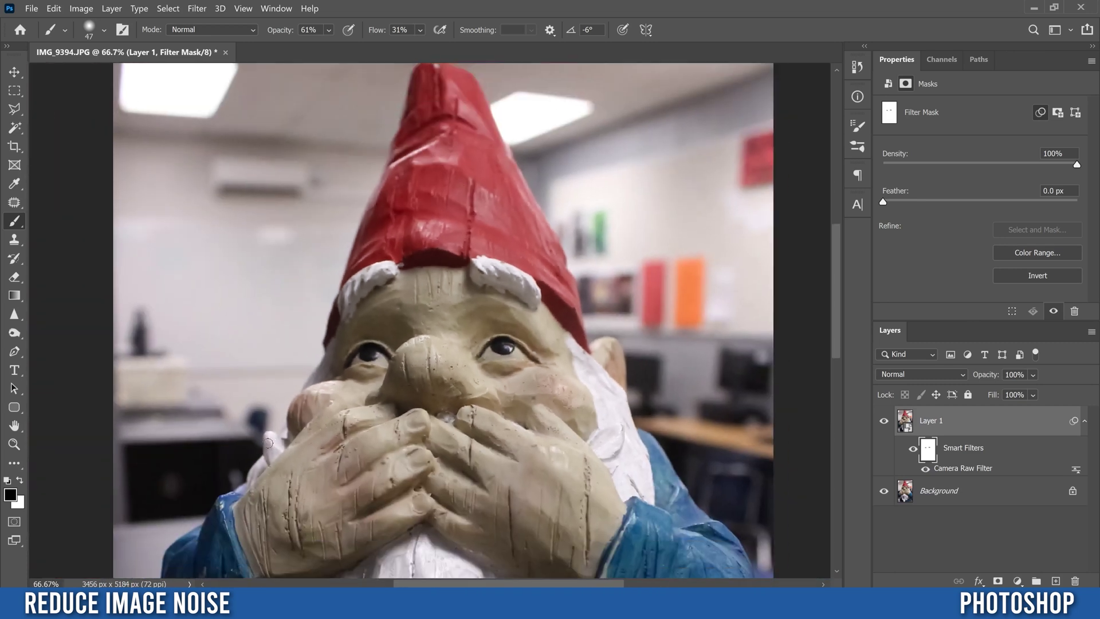